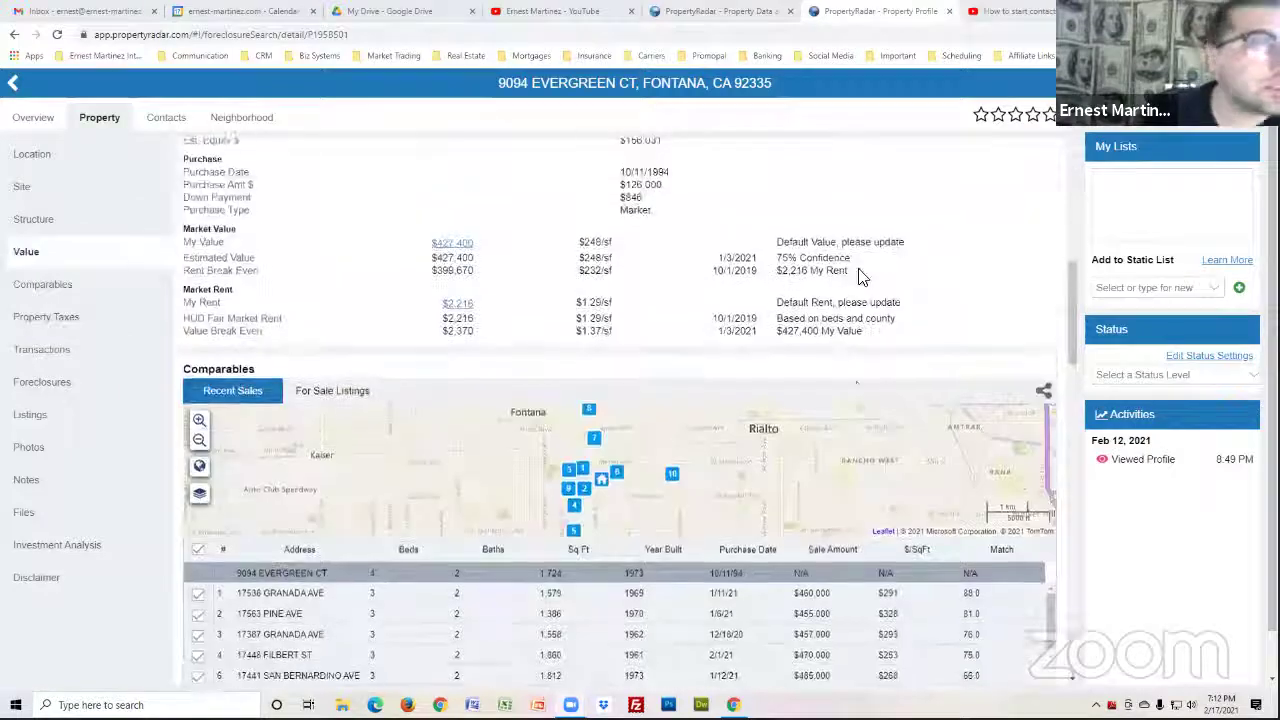
Examine the property's details, including its market value, transactions, default amount and foreclosure information.
scroll(668, 334, "down", 3)
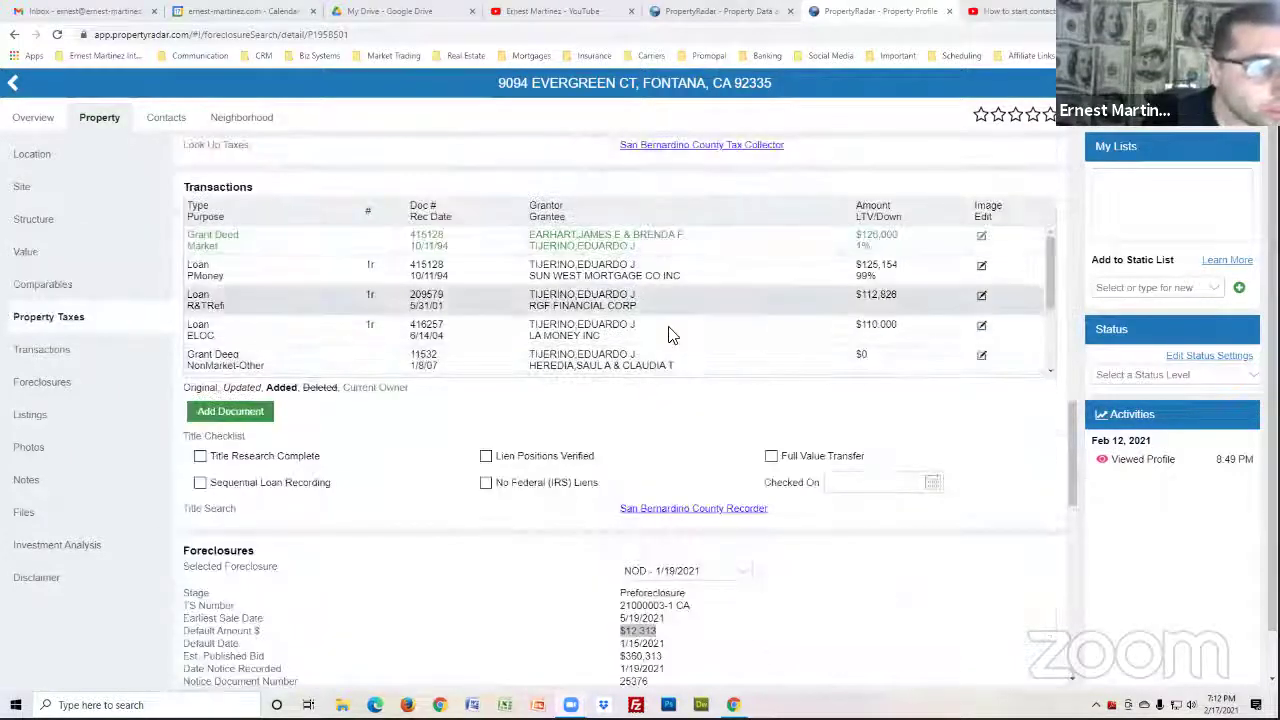
scroll(754, 503, "down", 3)
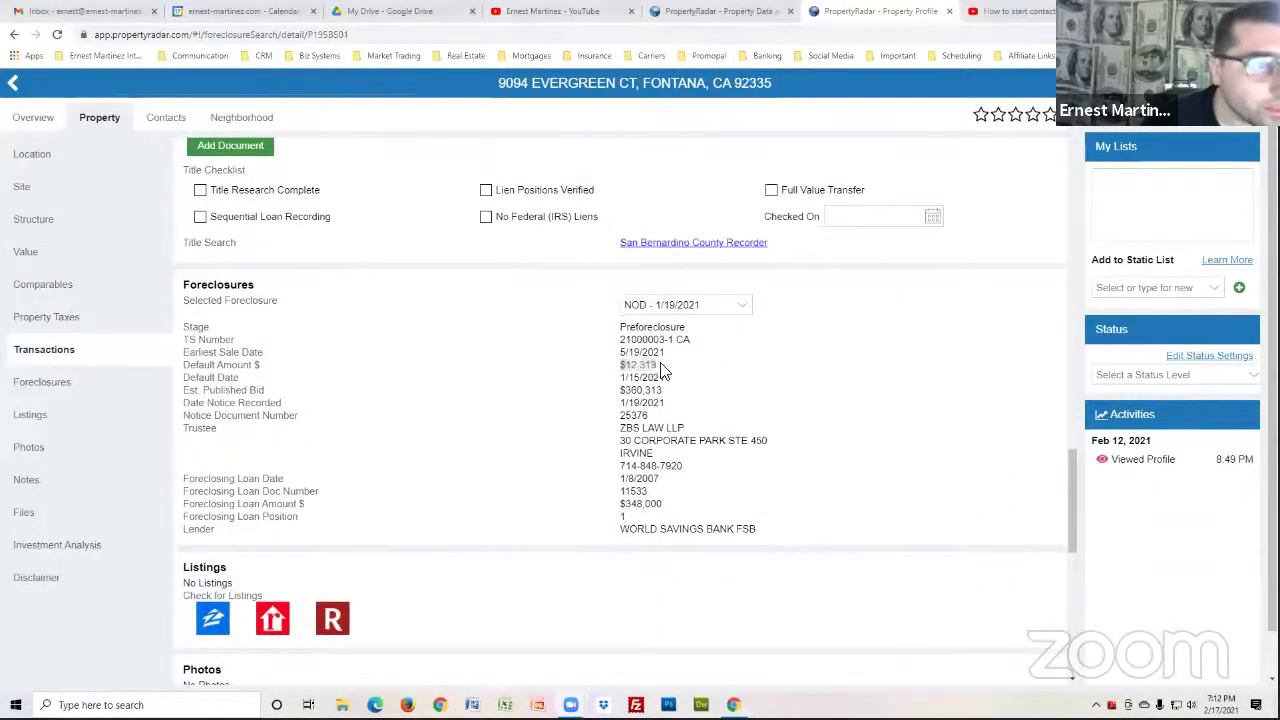
left_click_drag(657, 366, 614, 370)
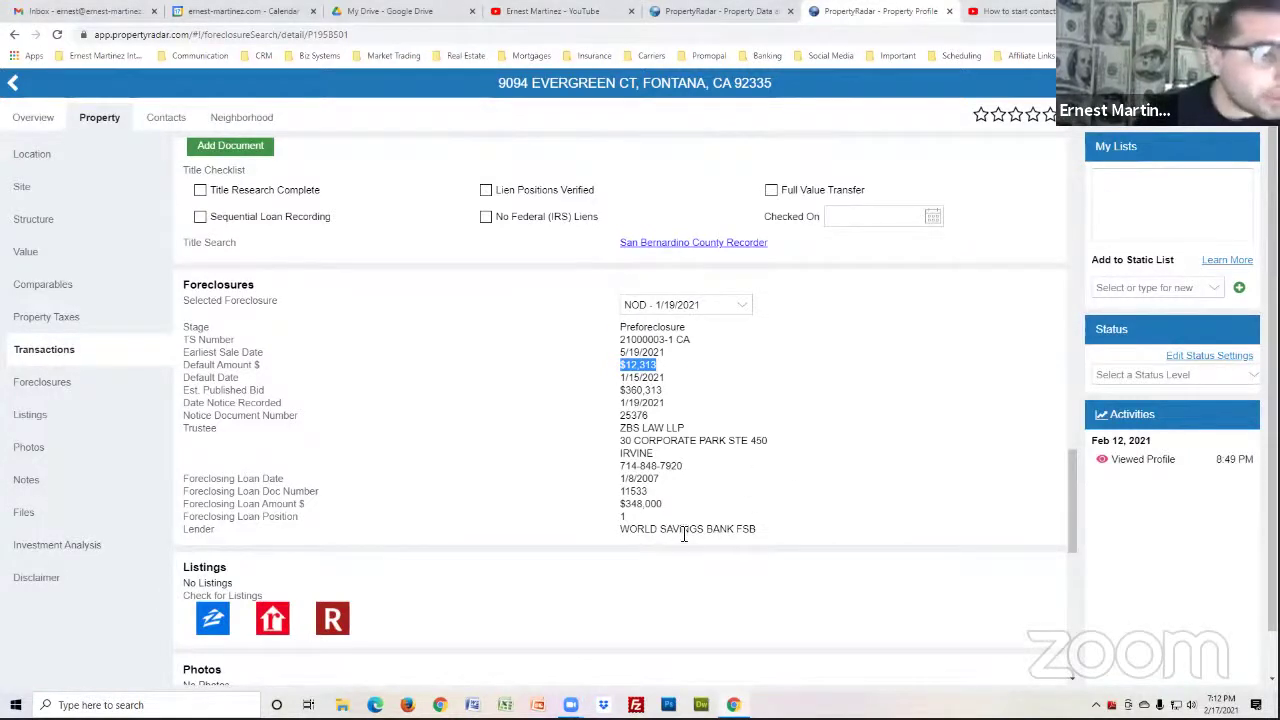
scroll(690, 535, "down", 3)
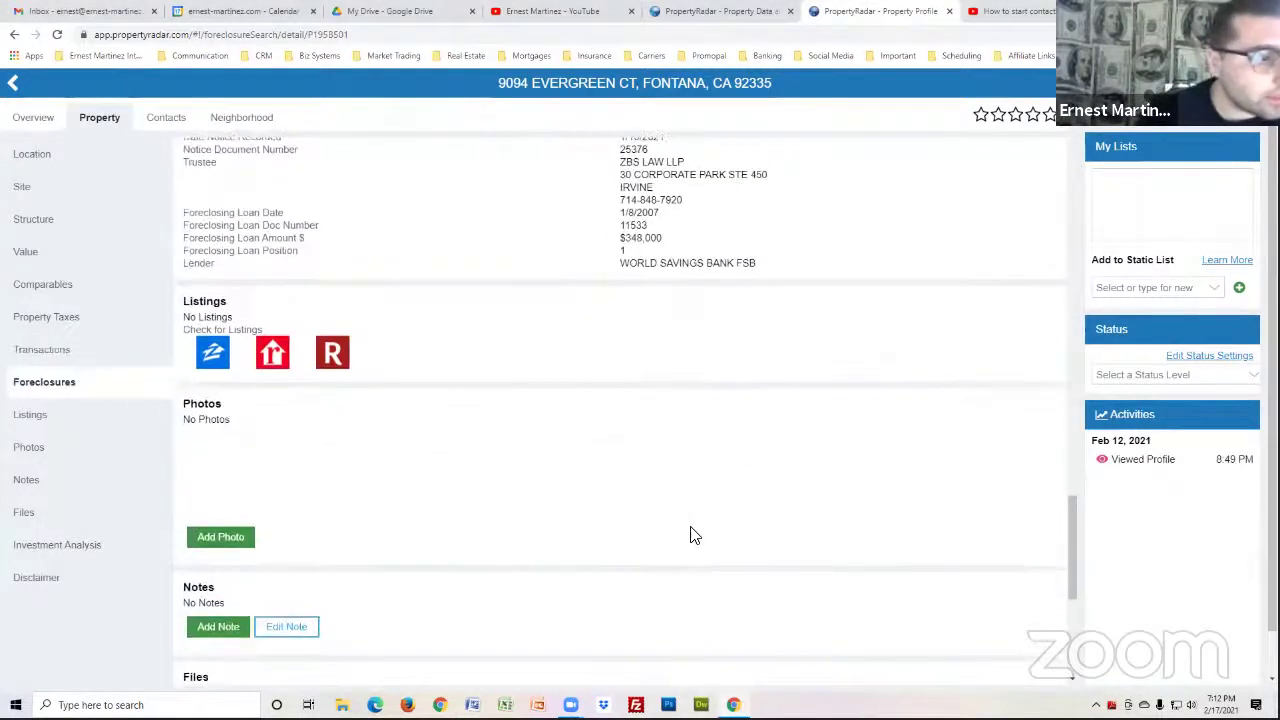
scroll(731, 531, "up", 6)
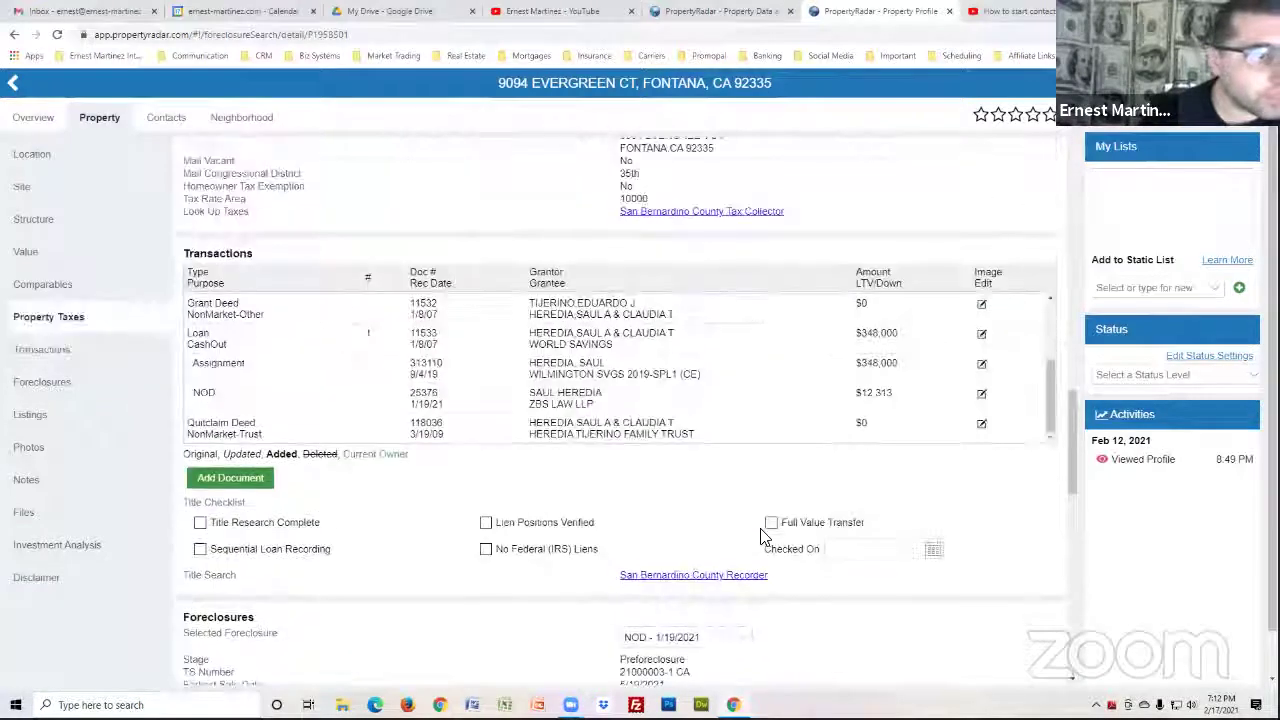
scroll(765, 537, "down", 2)
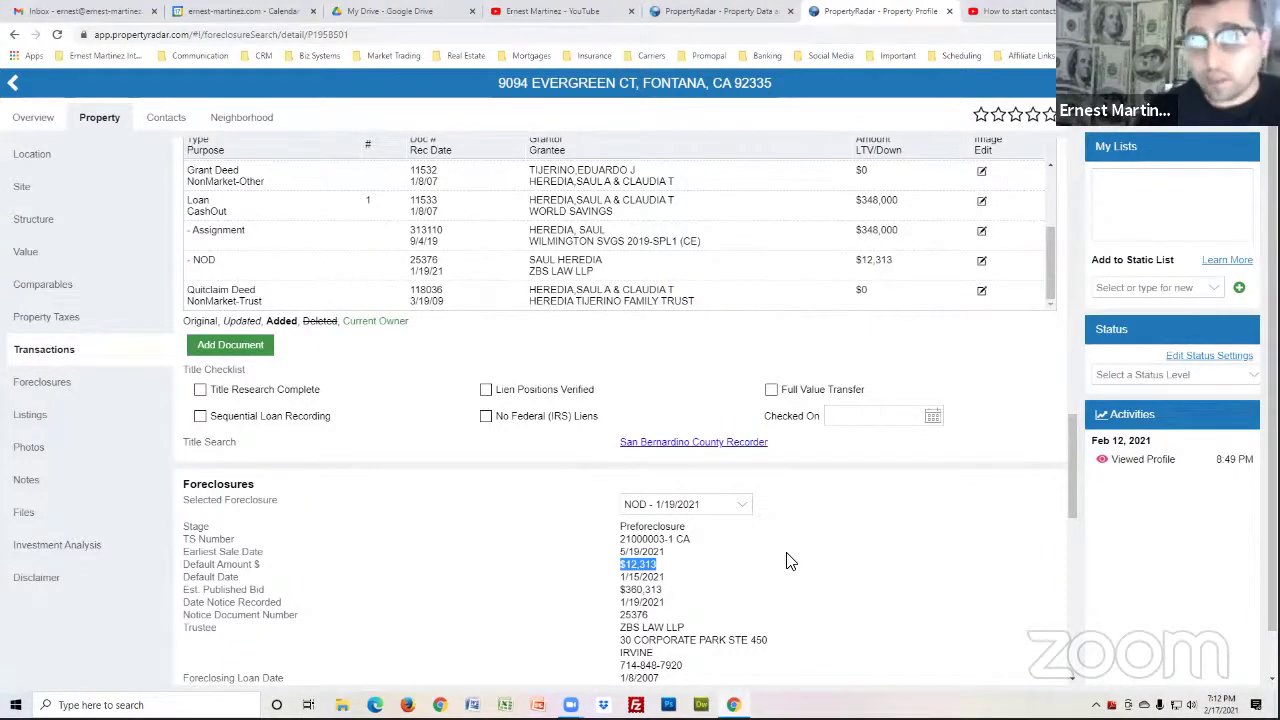
left_click(832, 596)
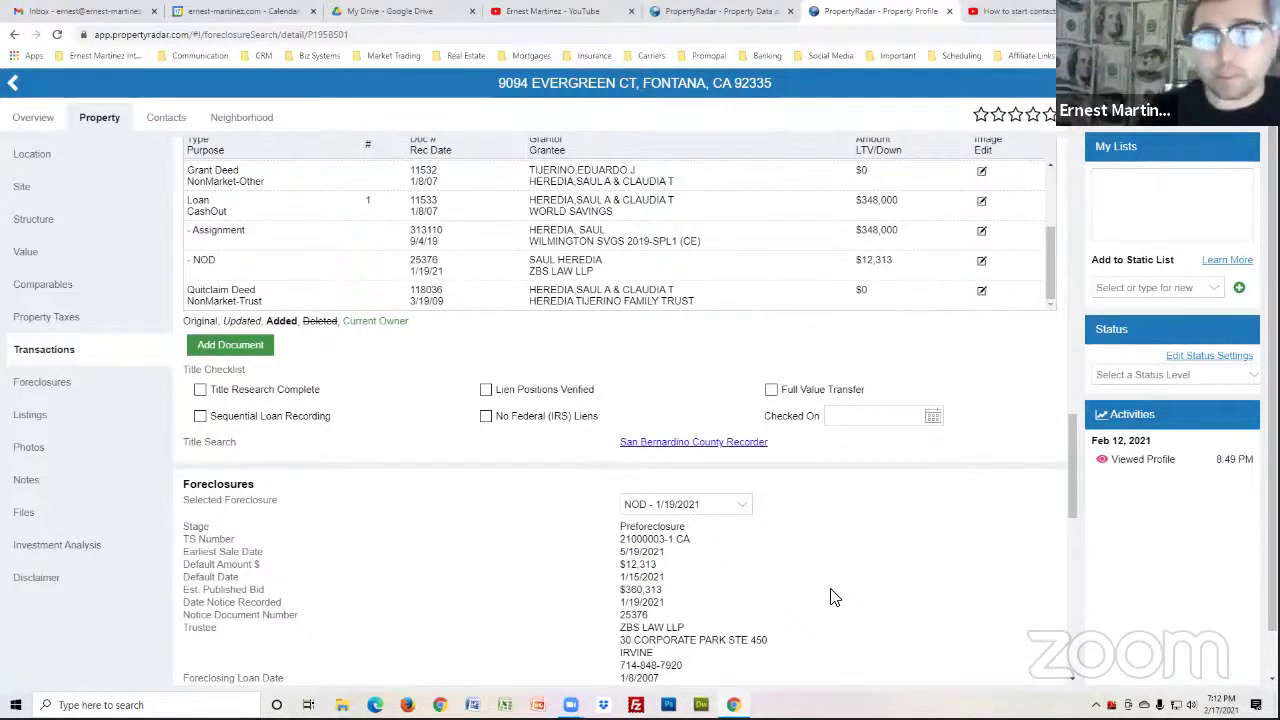
scroll(808, 536, "up", 3)
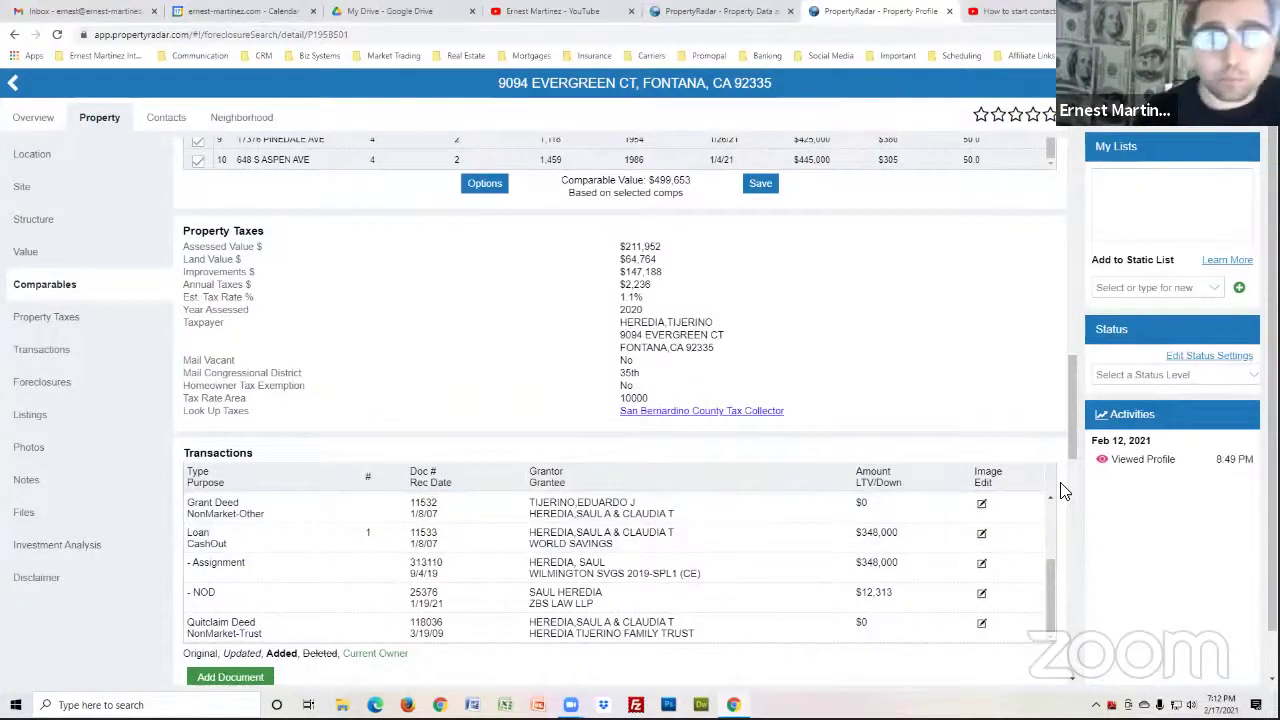
scroll(1064, 490, "down", 3)
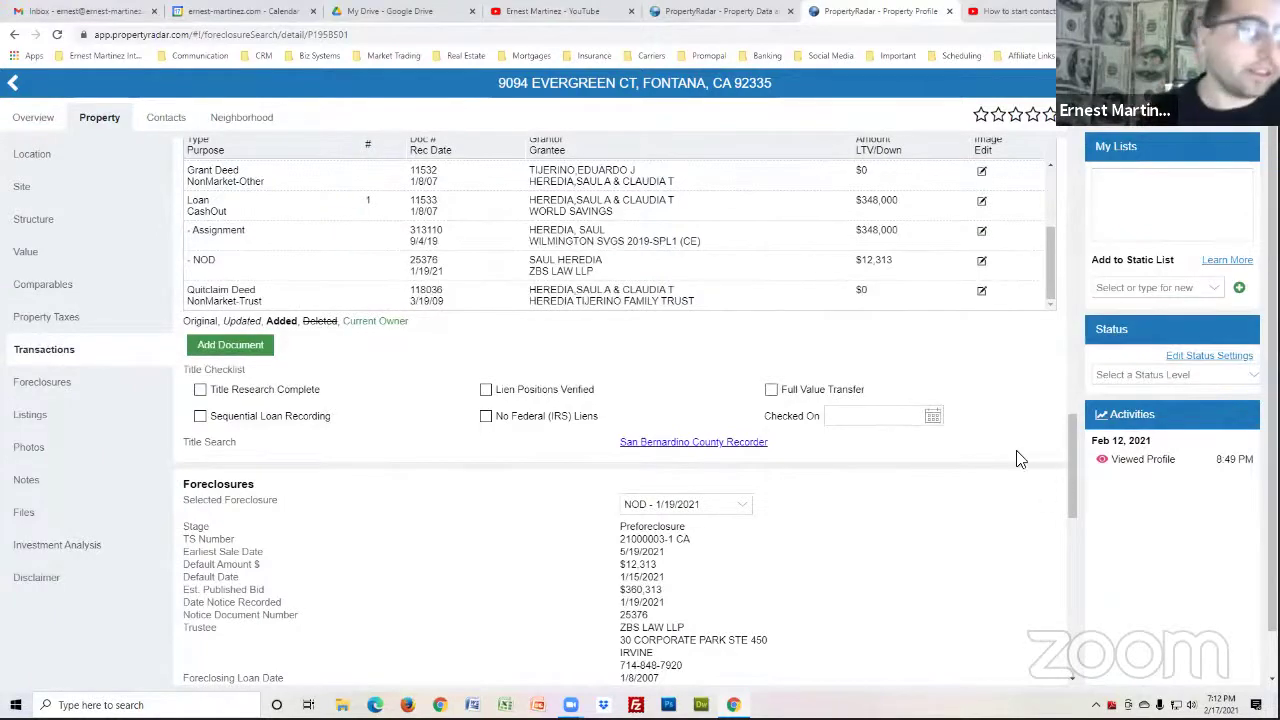
scroll(1010, 432, "up", 1)
scroll(1010, 432, "up", 10)
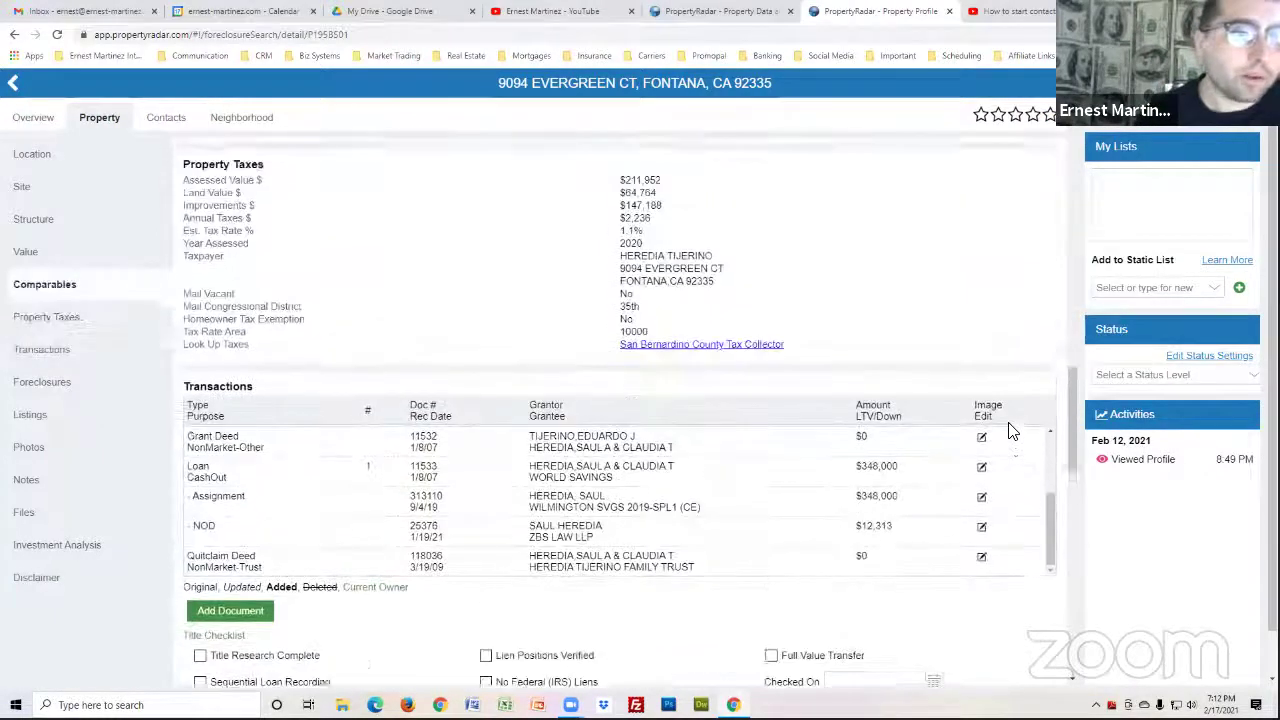
scroll(1010, 432, "up", 5)
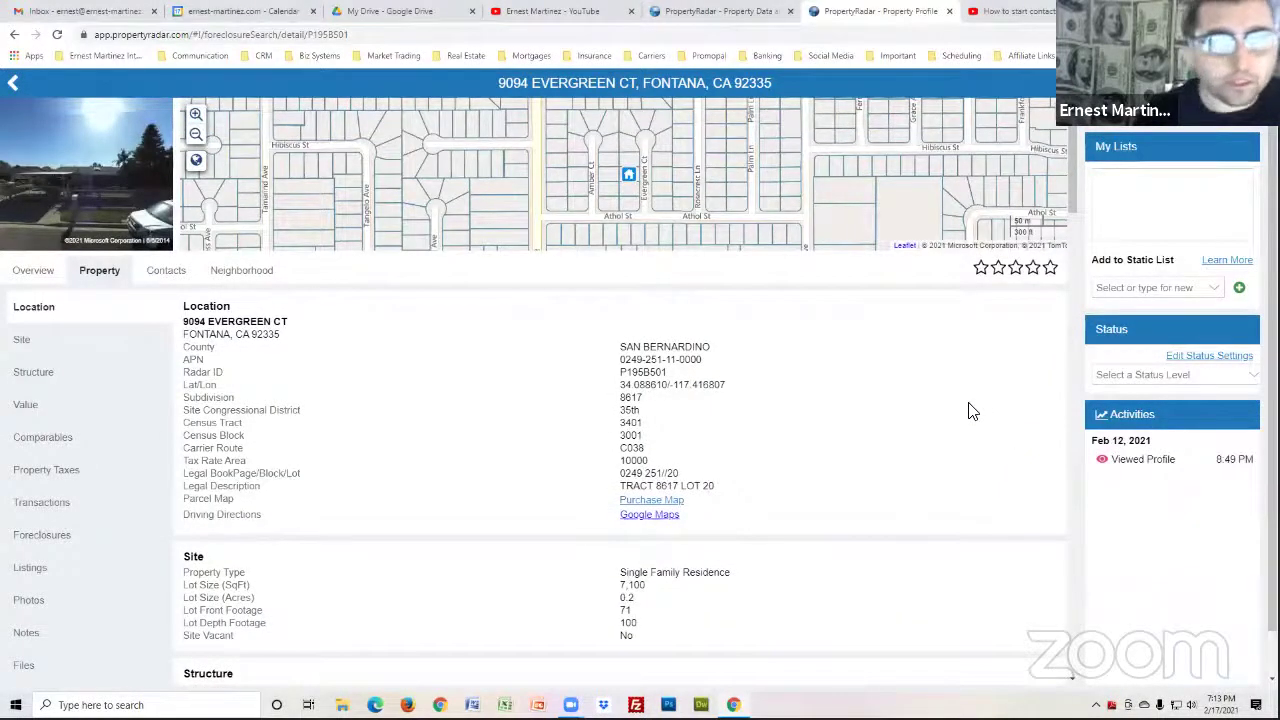
Review the owner's contact information for the property, and return to the property overview.
left_click(167, 275)
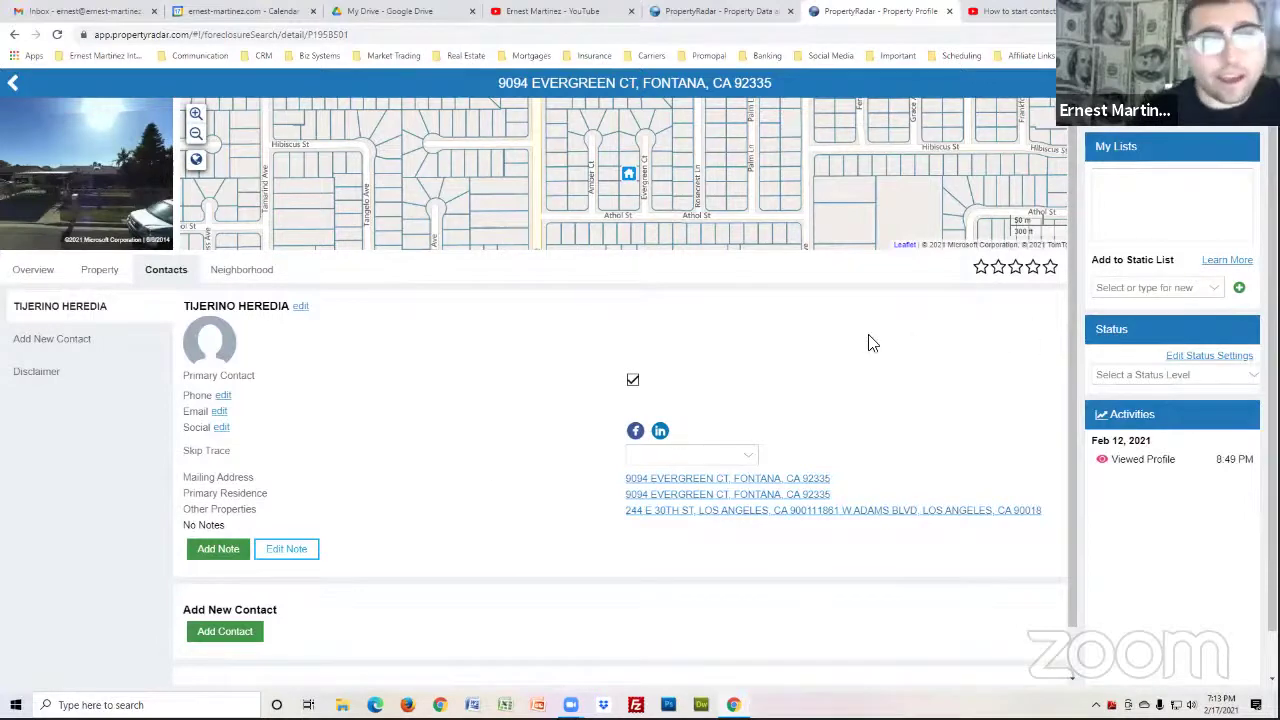
scroll(412, 348, "down", 1)
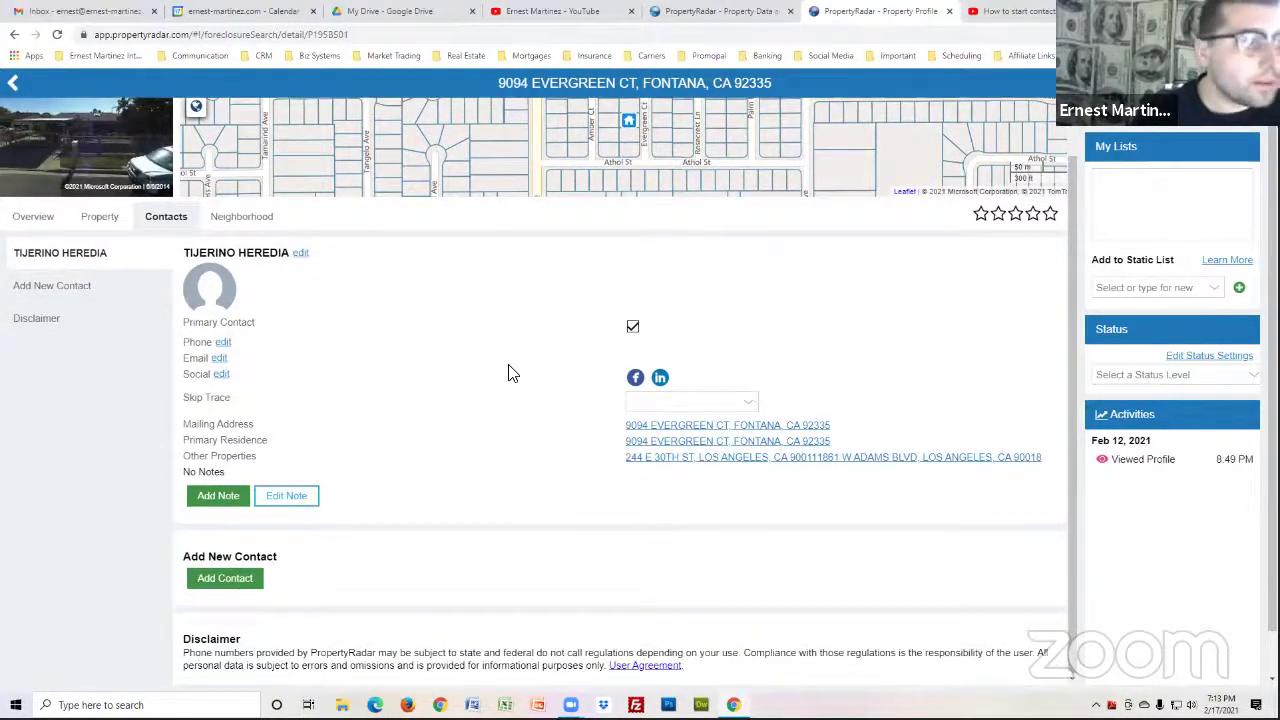
scroll(508, 364, "up", 1)
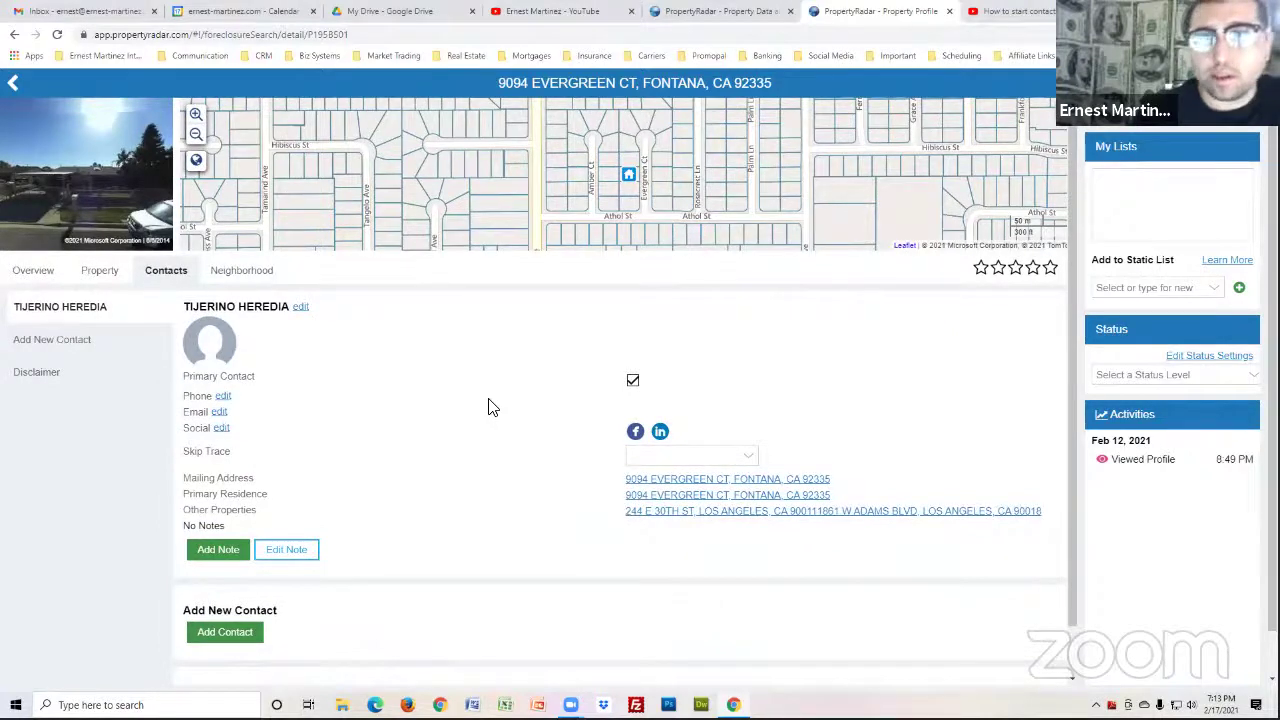
left_click(31, 274)
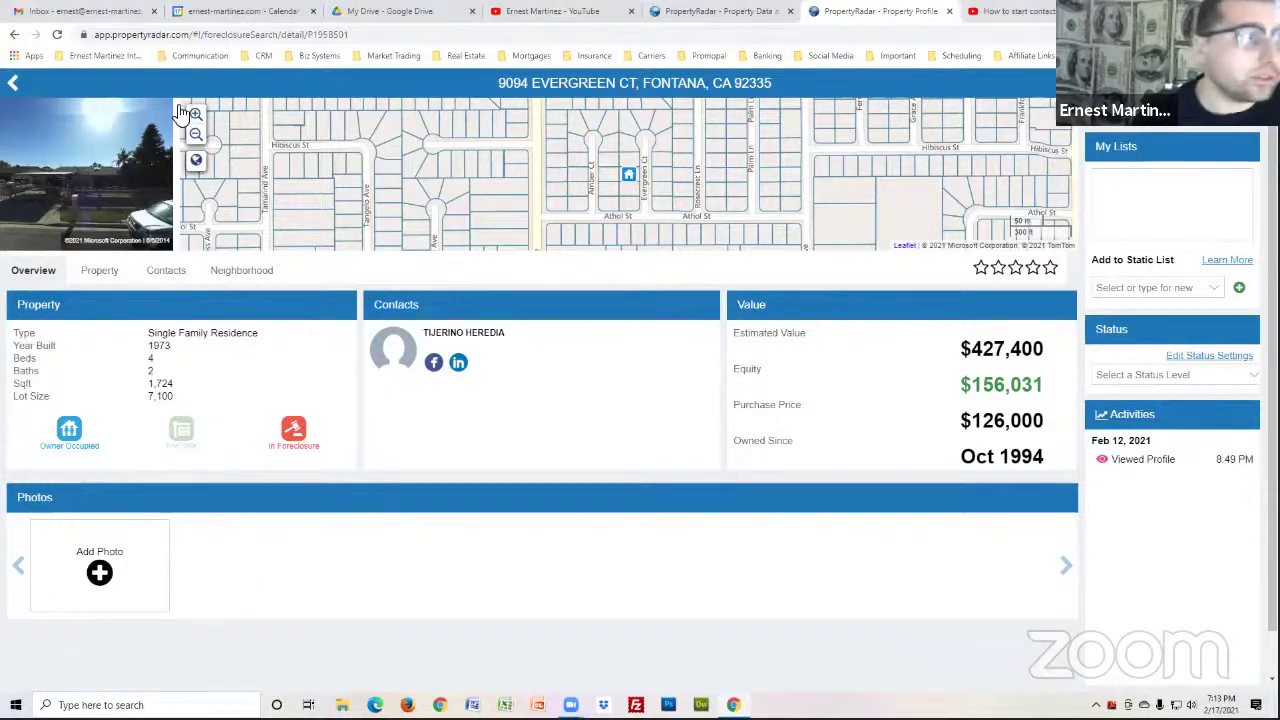
Return to the foreclosure search, set the notice recording date range from 90 days ago to today, and run the search.
left_click(14, 86)
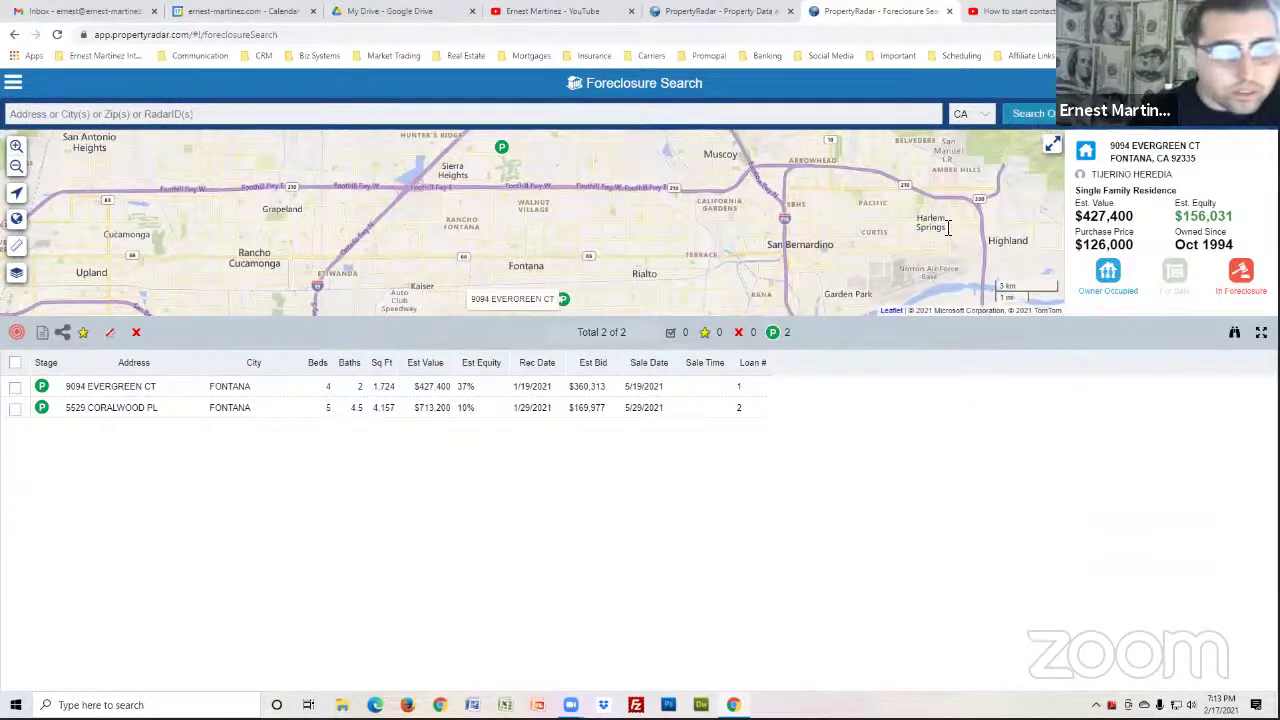
left_click(1027, 113)
left_click(205, 439)
double_click(598, 422)
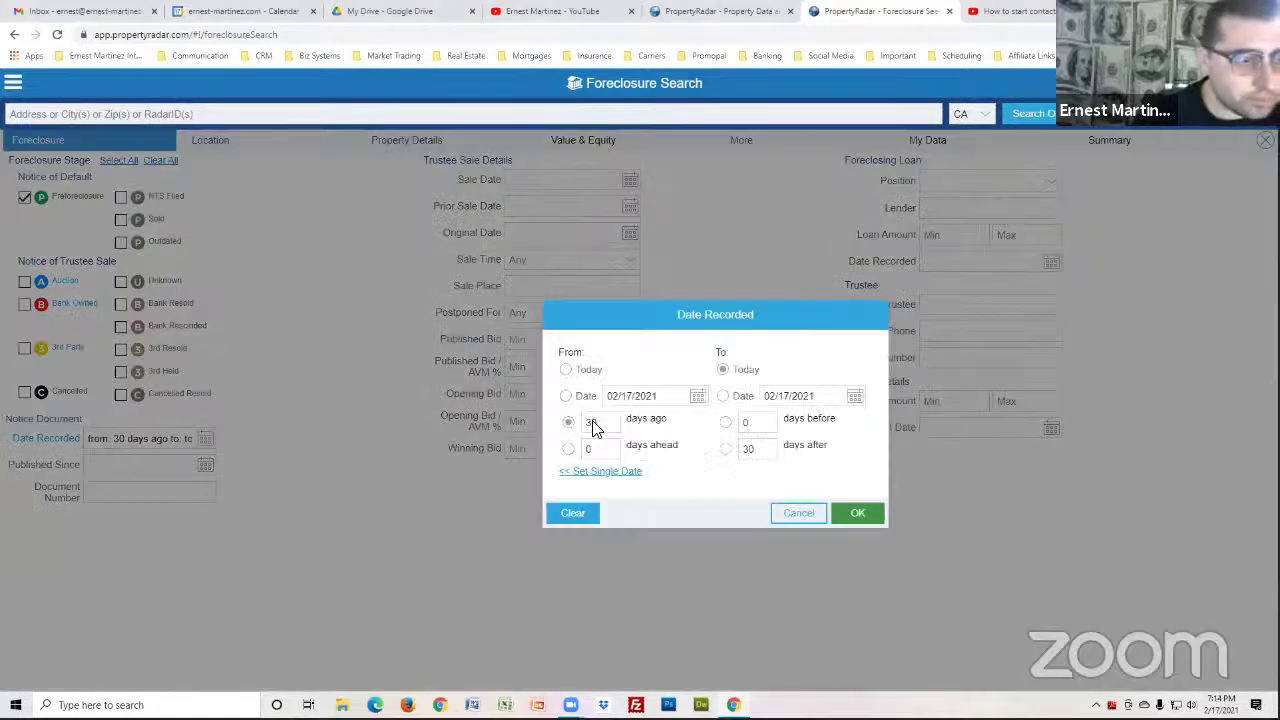
type("90")
left_click(567, 422)
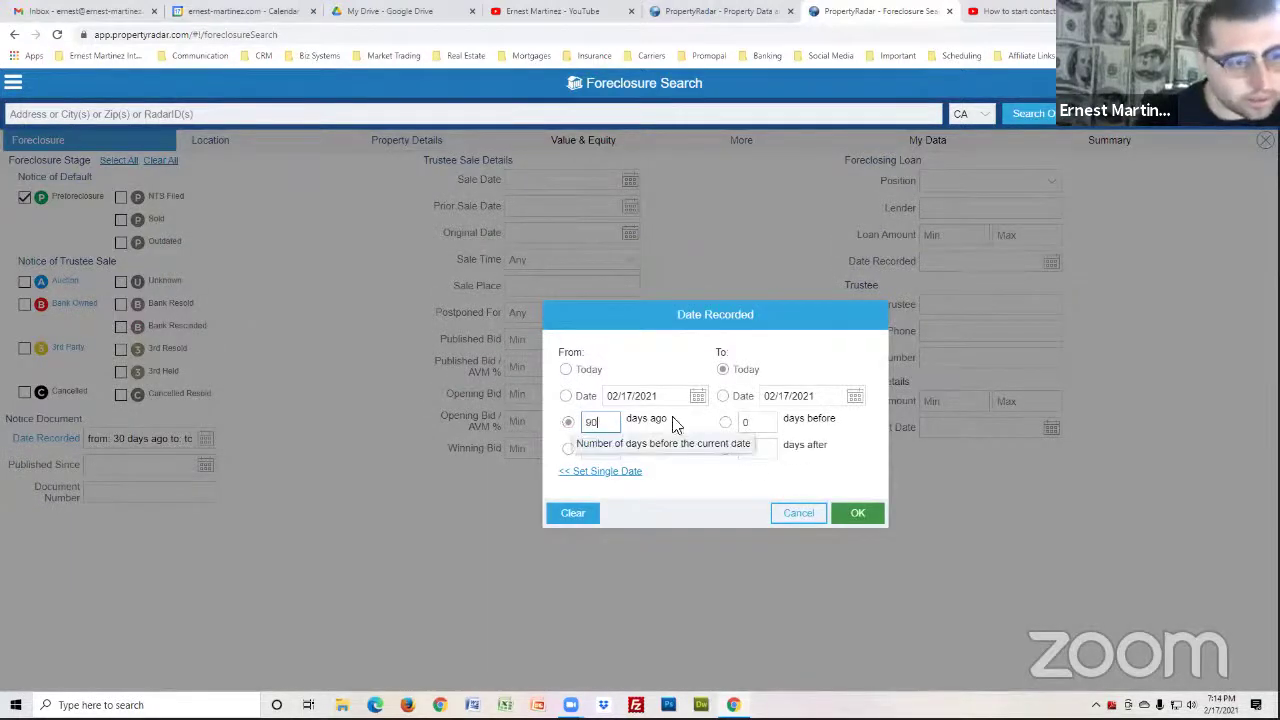
left_click(853, 513)
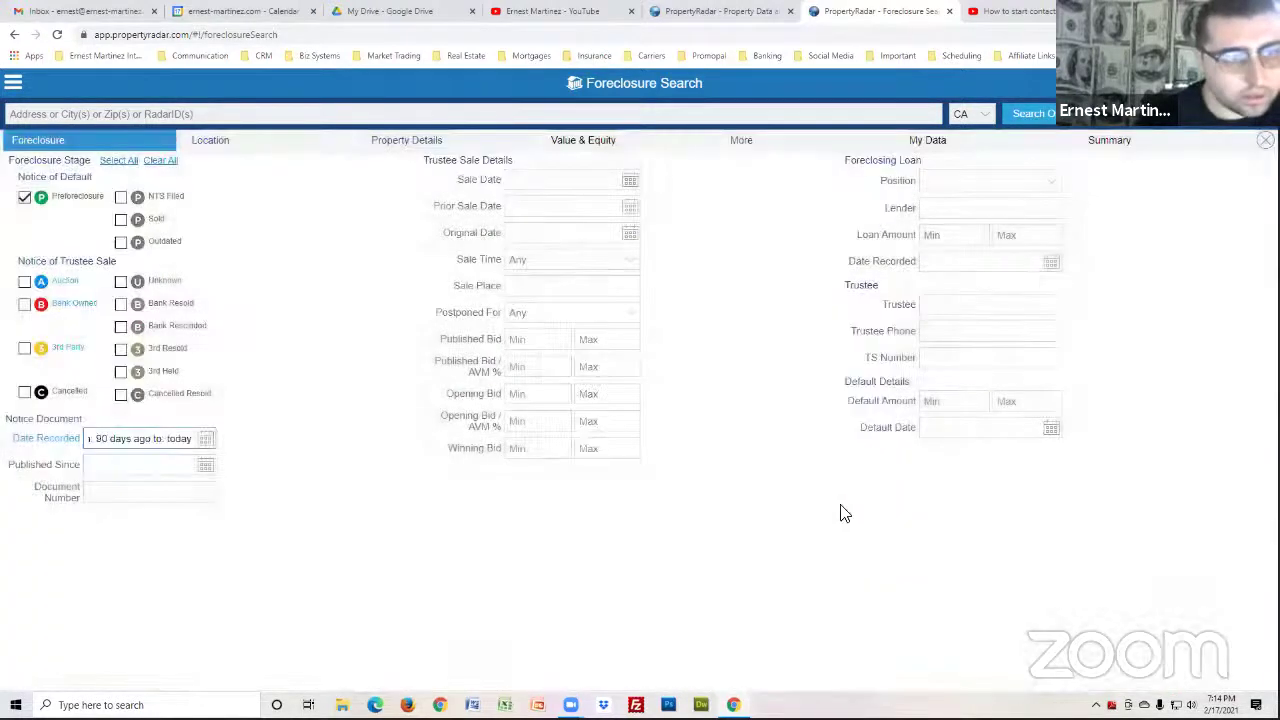
left_click(1035, 114)
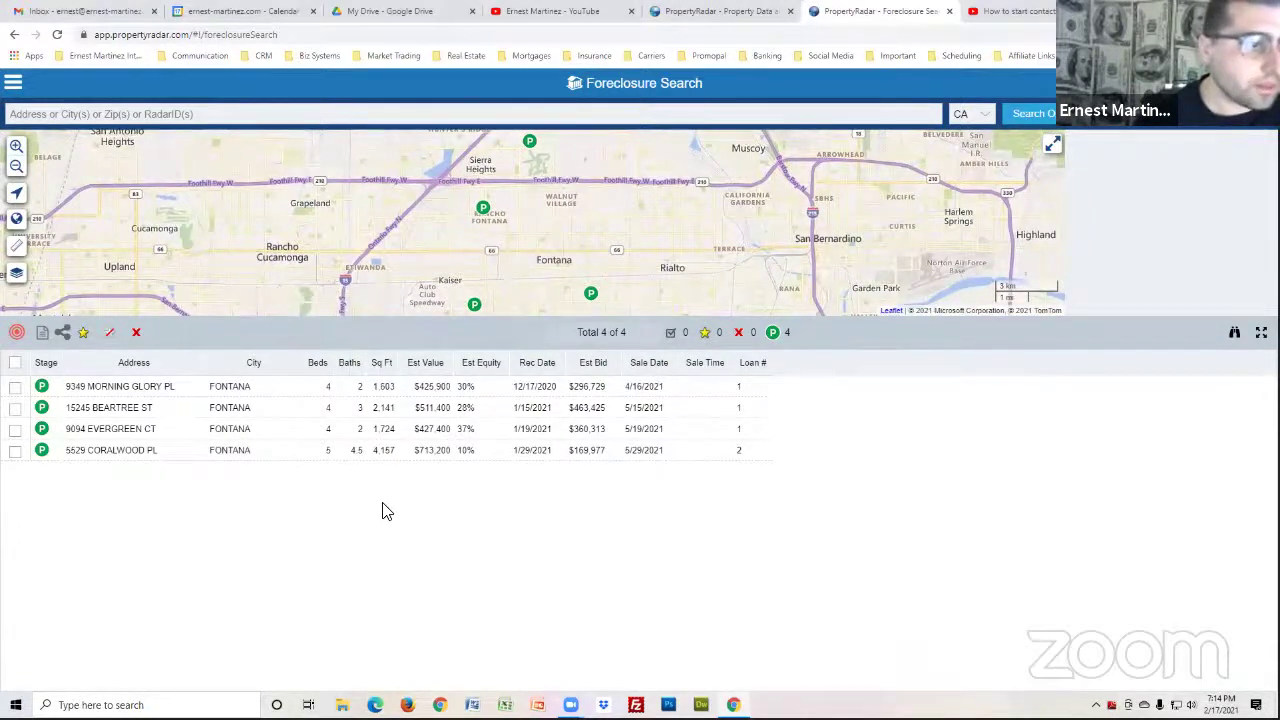
Change the foreclosure stage criterion from Preforeclosure to Auction and rerun the search.
left_click(1025, 118)
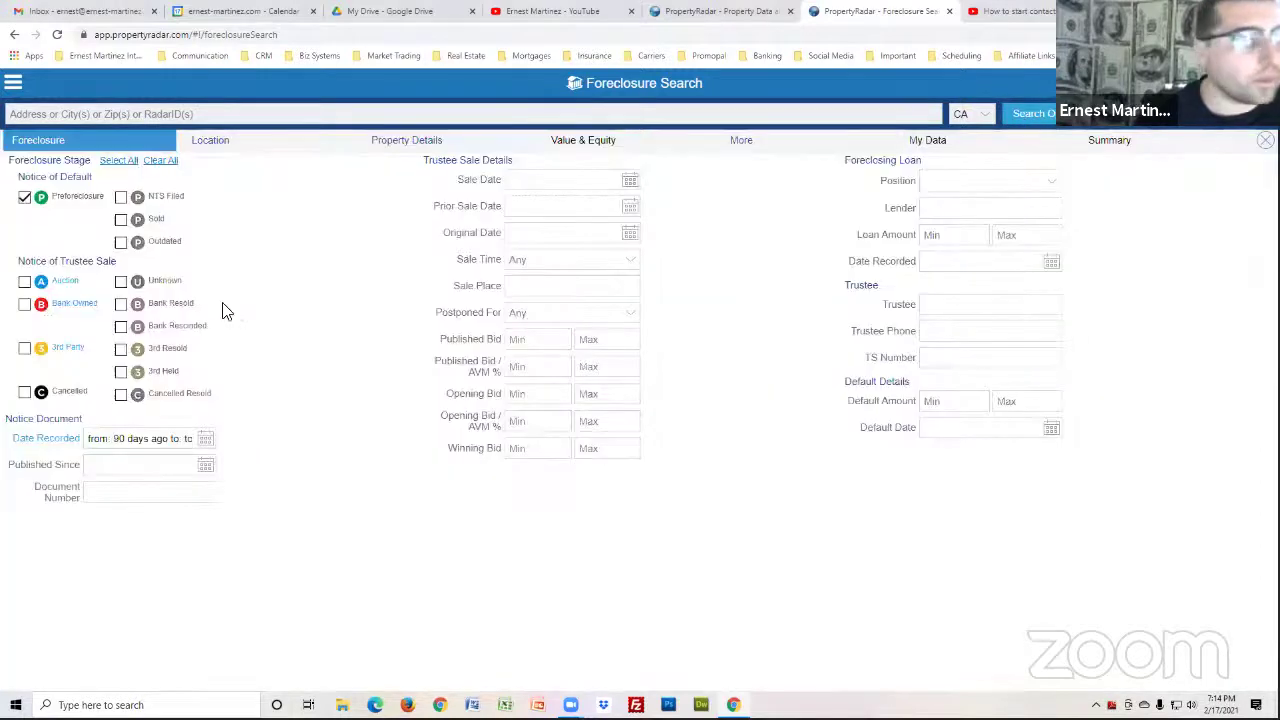
left_click(24, 198)
left_click(25, 283)
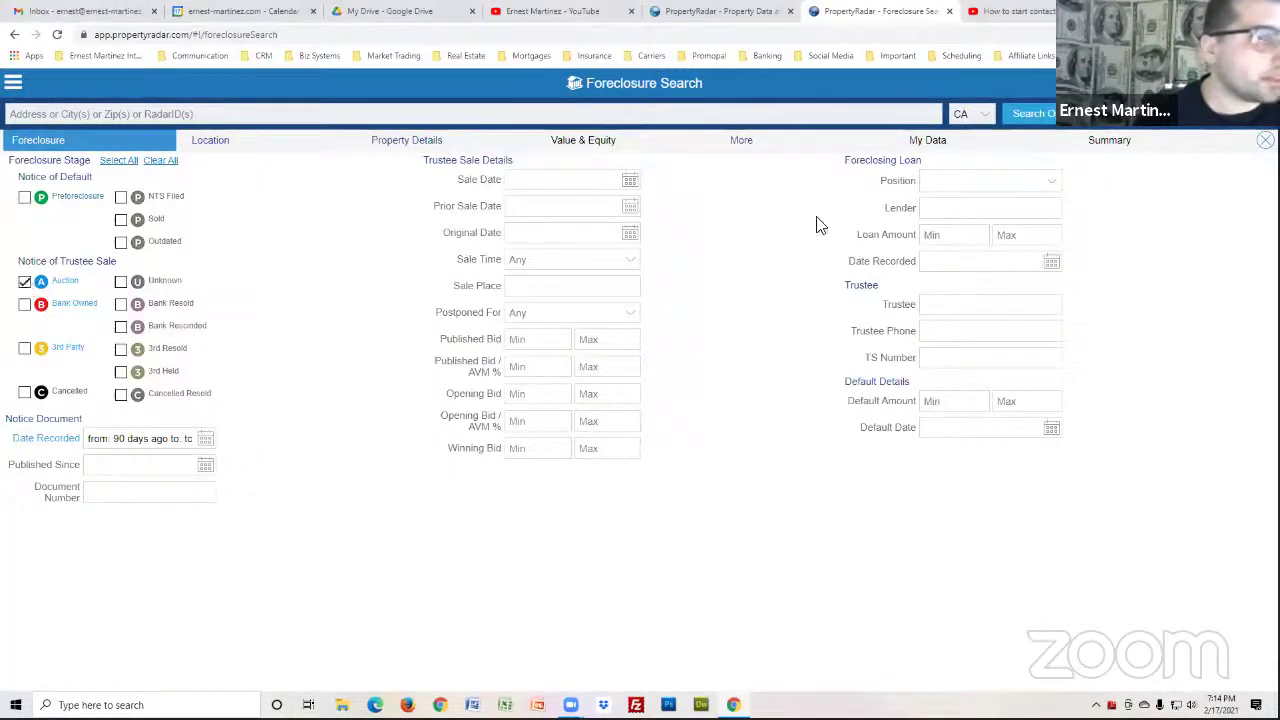
left_click(1027, 115)
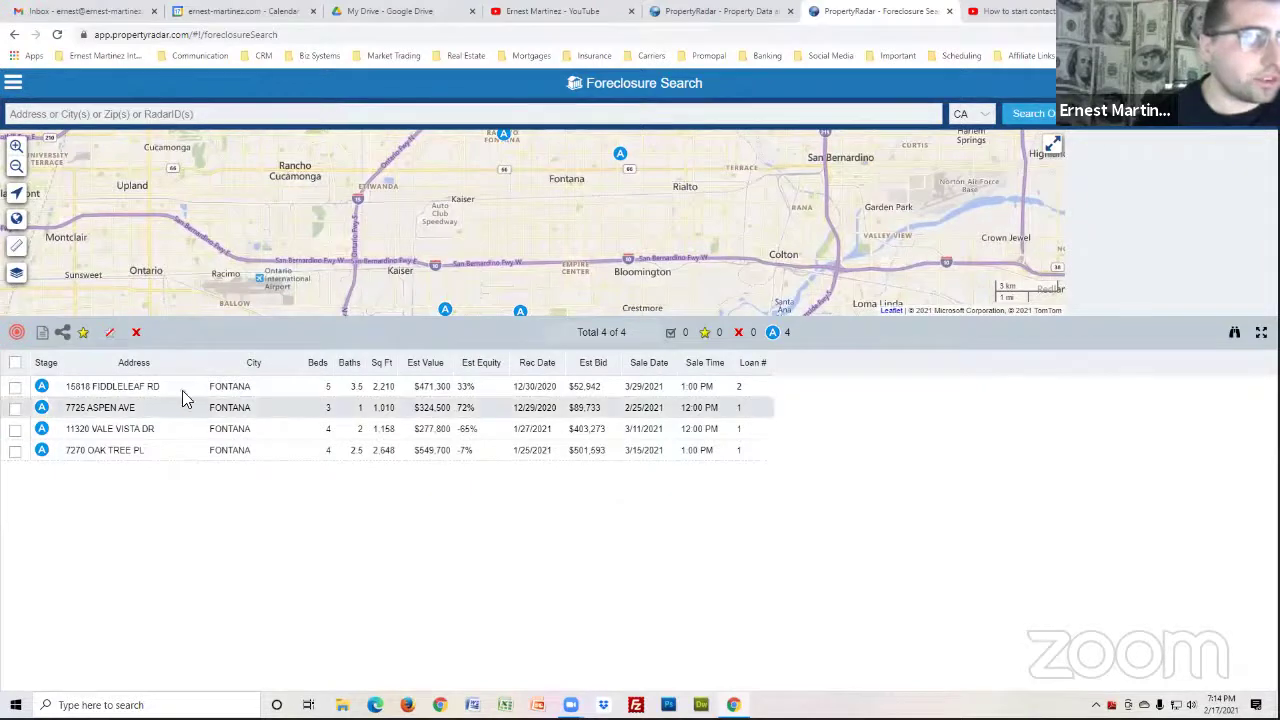
Select all auction properties in the results and look at the mailing, routing and export options without choosing one.
left_click(15, 365)
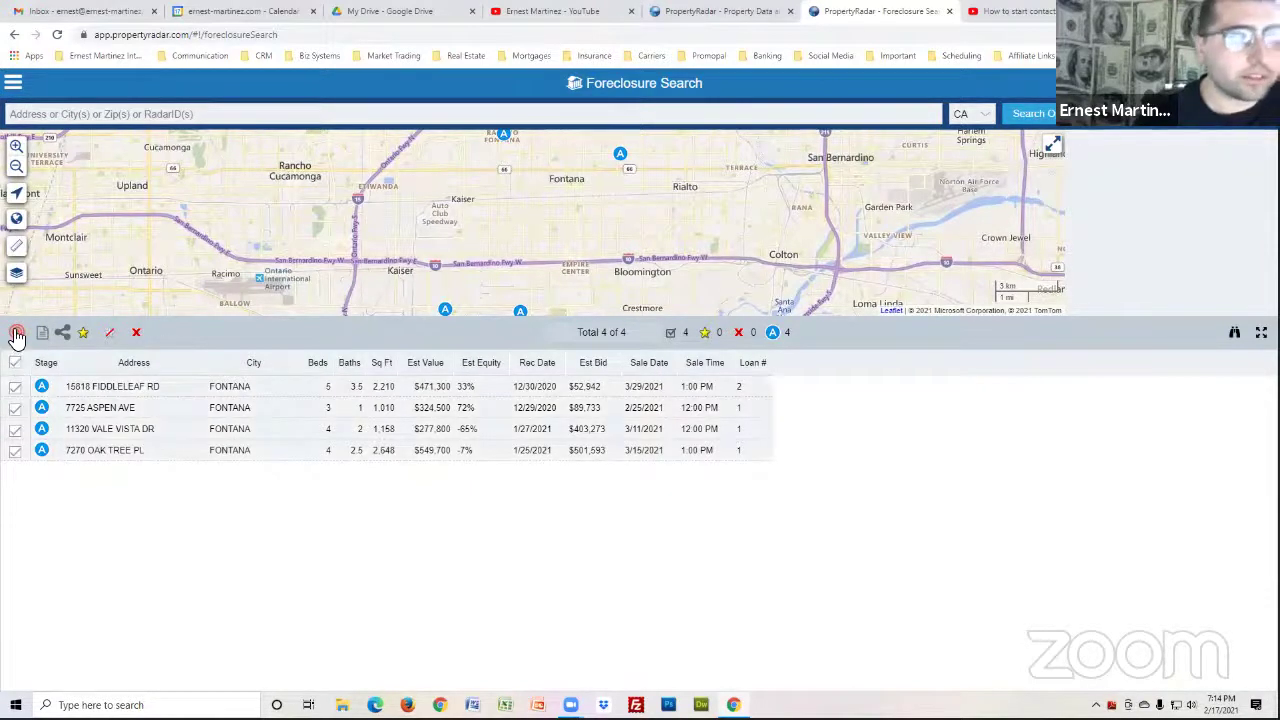
left_click(17, 332)
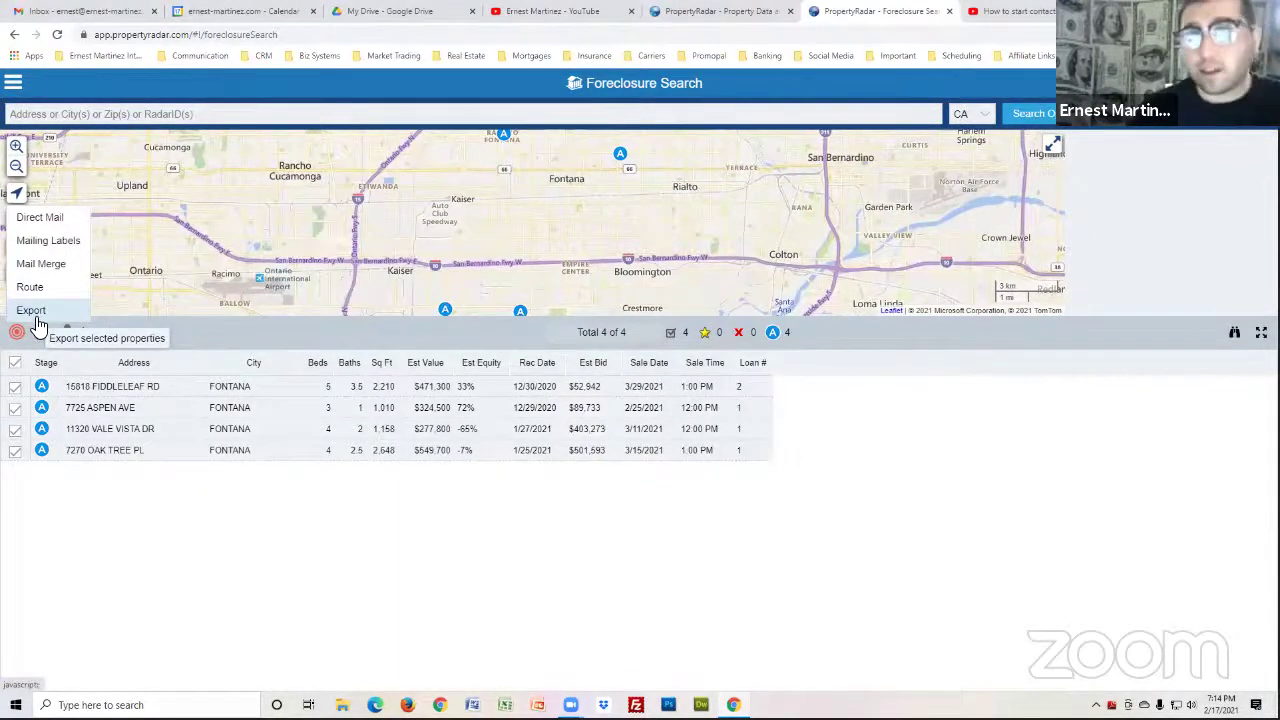
left_click(355, 514)
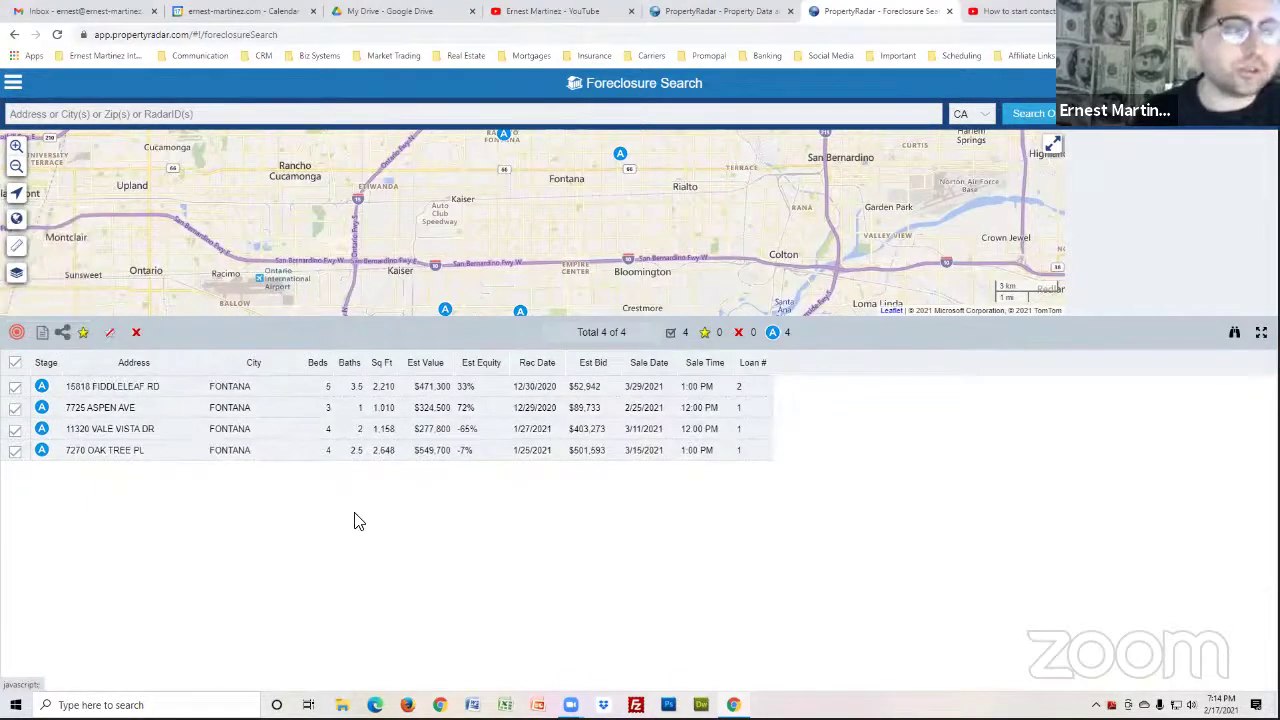